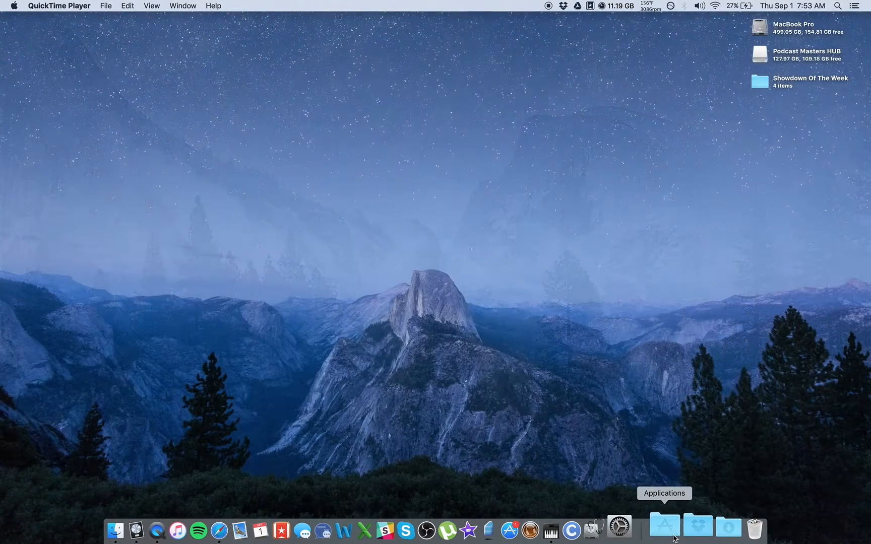
click(665, 526)
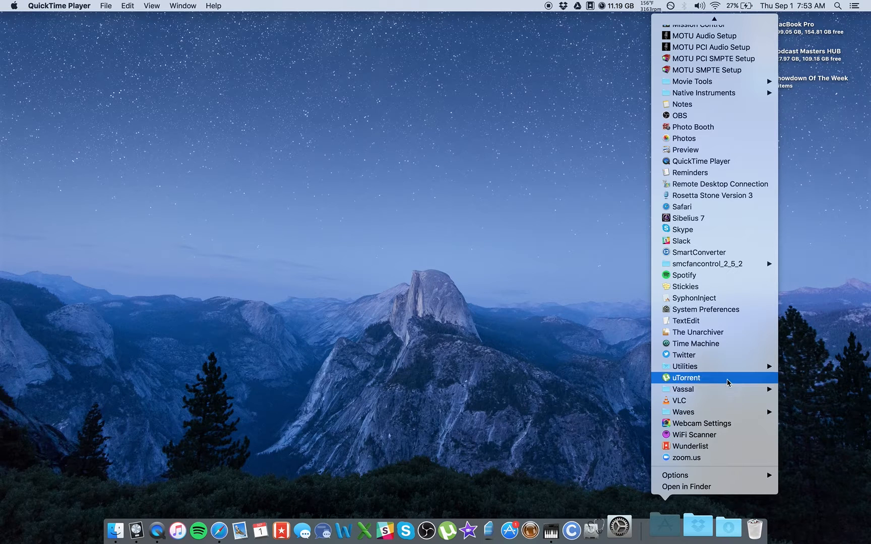
mouse_move(713, 370)
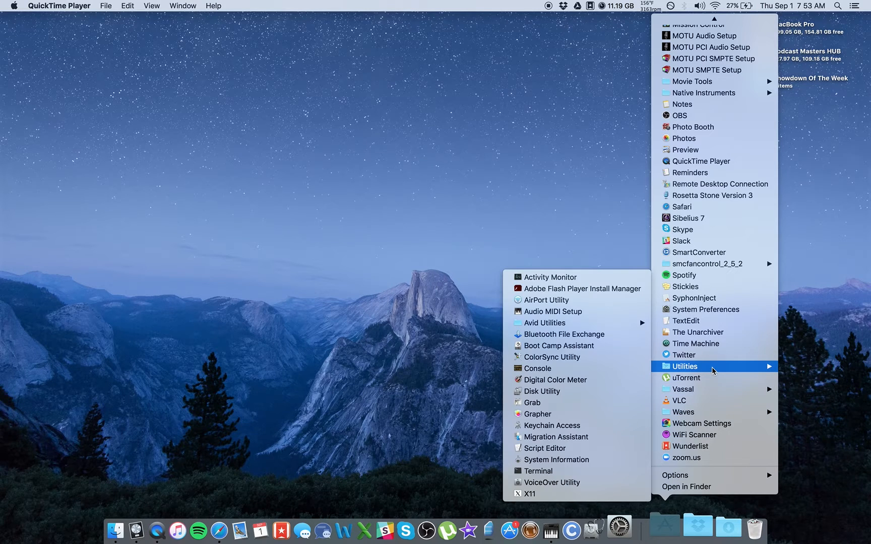
click(611, 316)
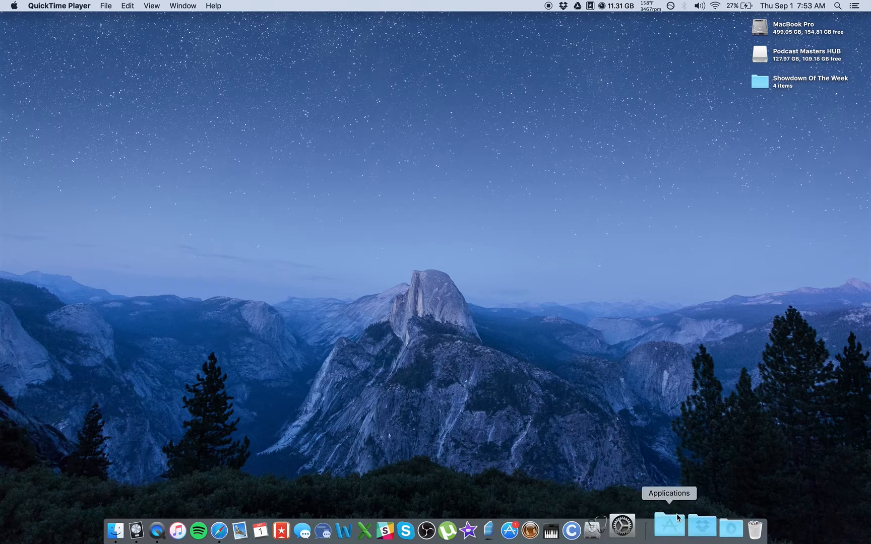
Open the Audio MIDI Setup utility and shift its Audio Devices window slightly aside
click(668, 527)
mouse_move(689, 366)
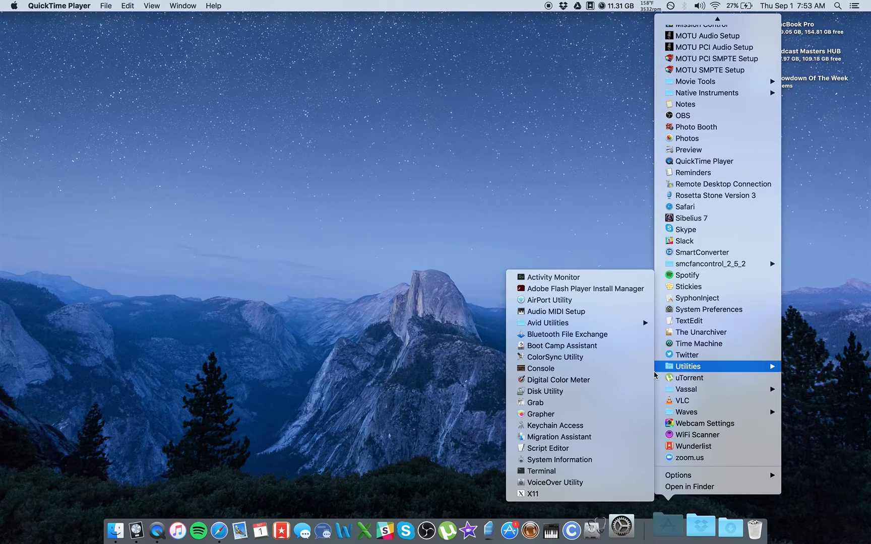
click(539, 312)
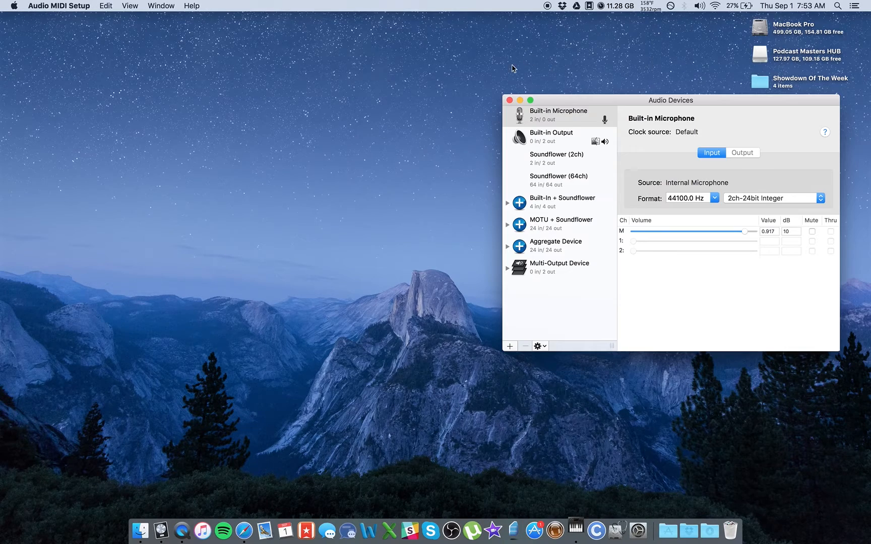
drag(563, 104, 589, 104)
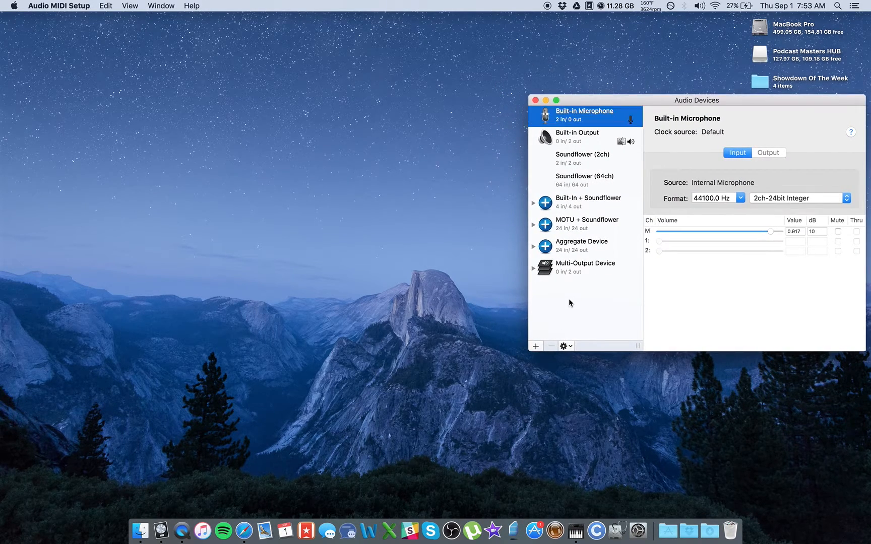
Create an aggregate device that combines Built-in Microphone, Built-in Output and Soundflower (2ch)
click(536, 346)
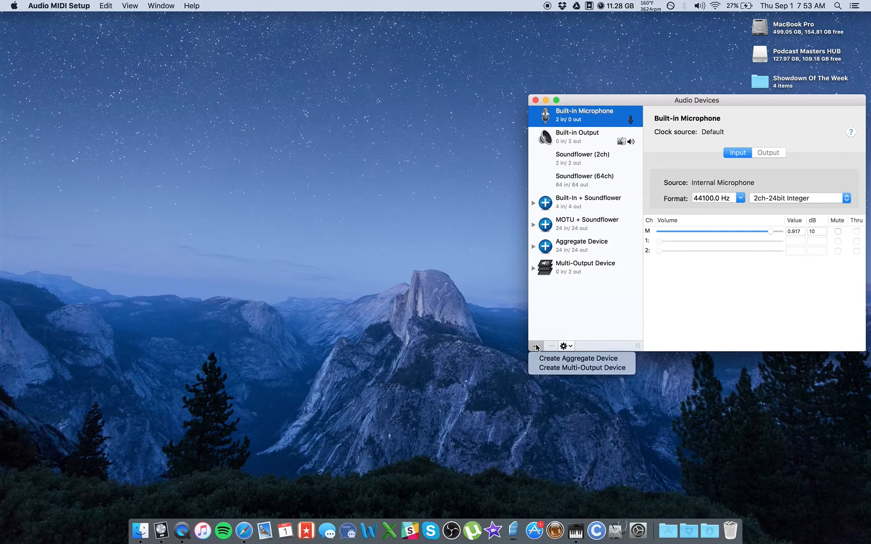
click(579, 358)
click(654, 199)
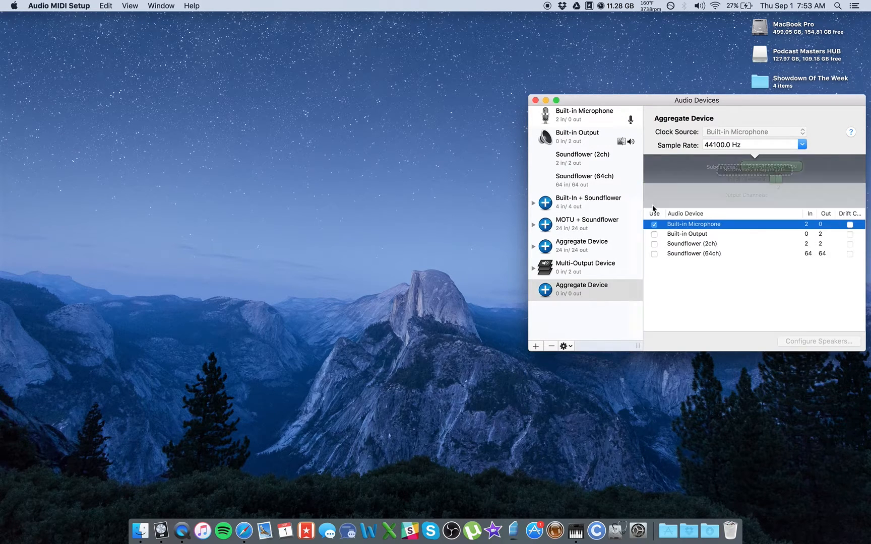
click(654, 234)
click(654, 244)
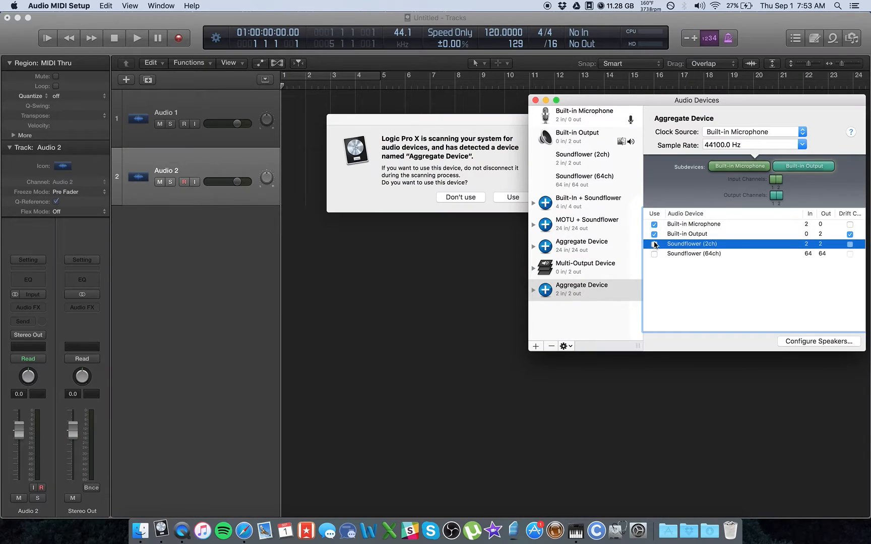
click(736, 325)
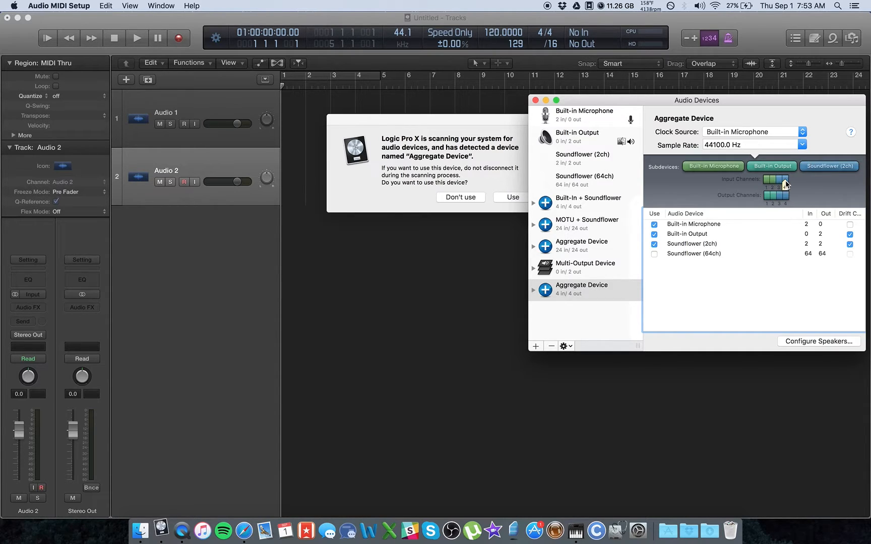
Rename the new aggregate device as "Mic + Soundflower Test"
click(594, 285)
click(580, 286)
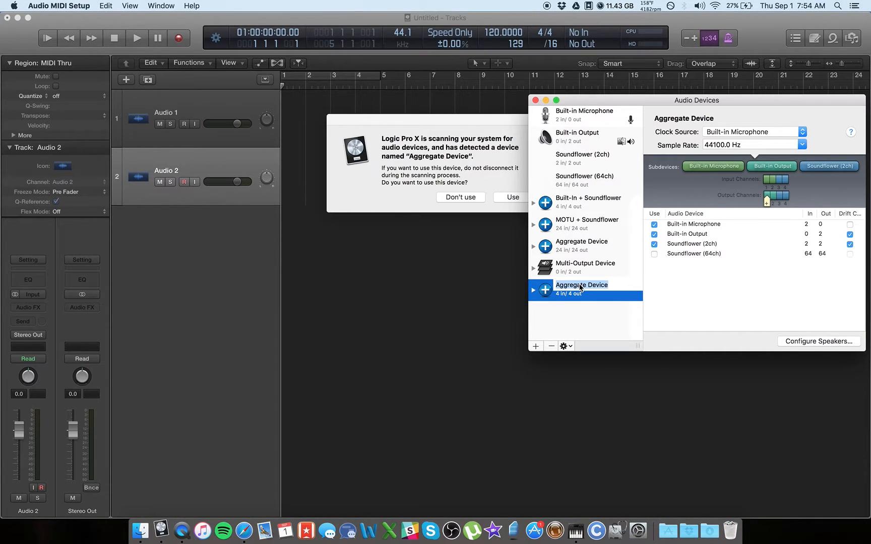
text(M)
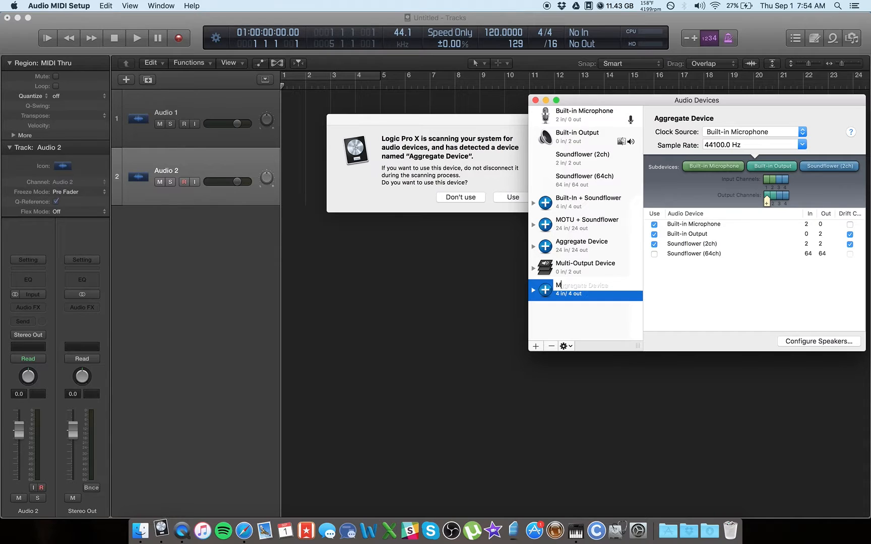
text(ic + Soundflower Test)
key(Return)
click(700, 266)
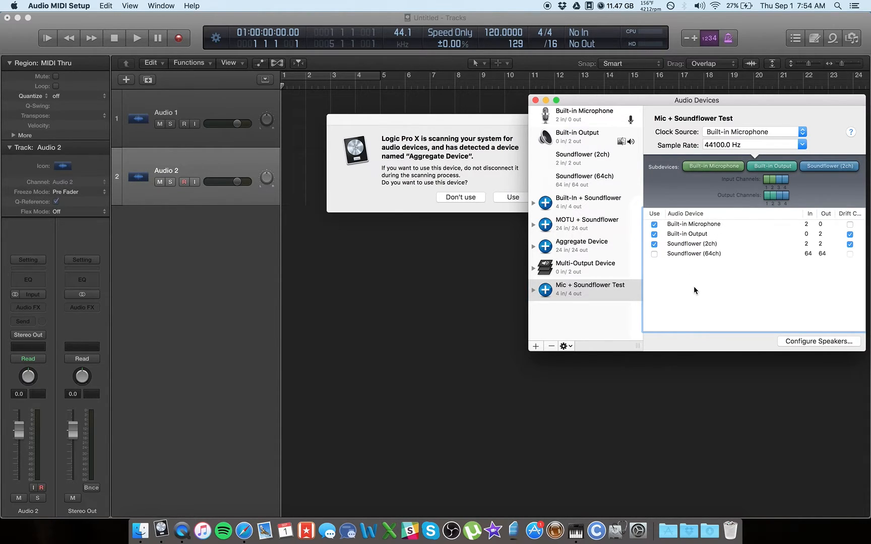
Quit Audio MIDI Setup and decline Logic Pro X's offer to use the detected "Aggregate Device"
key(super+q)
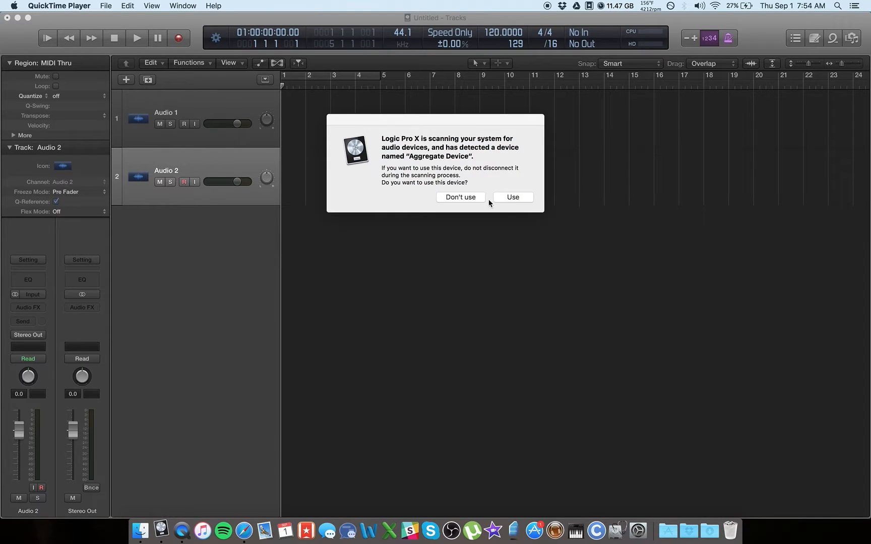
click(461, 198)
click(461, 198)
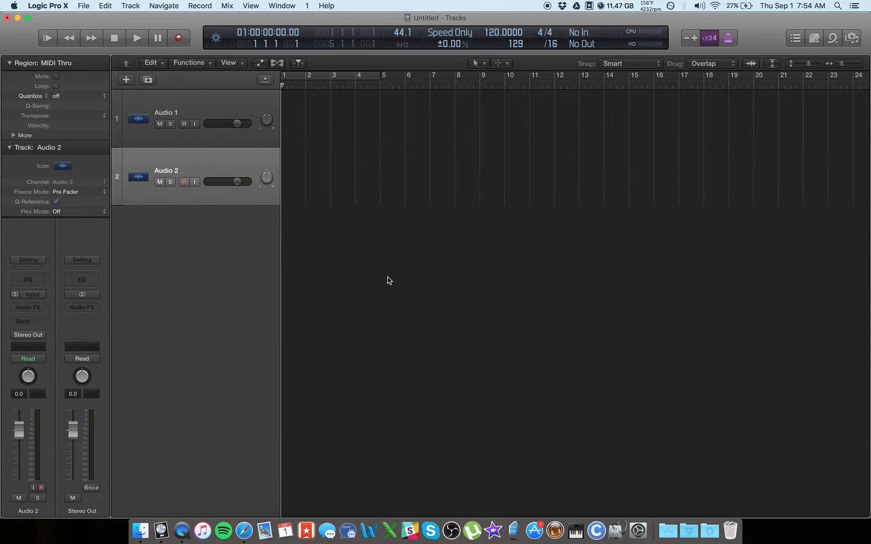
Switch from Logic Pro X to Safari and turn on Do Not Disturb in the Notification Center
key(super+q)
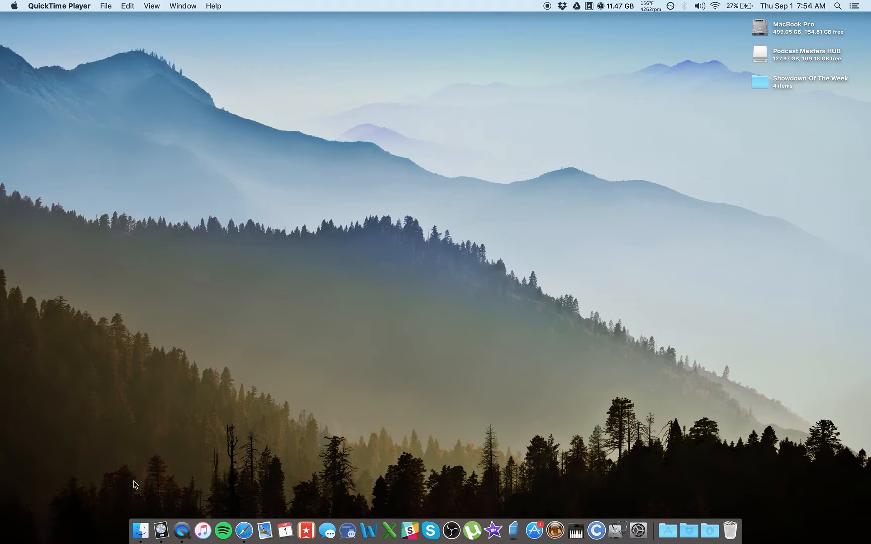
click(245, 525)
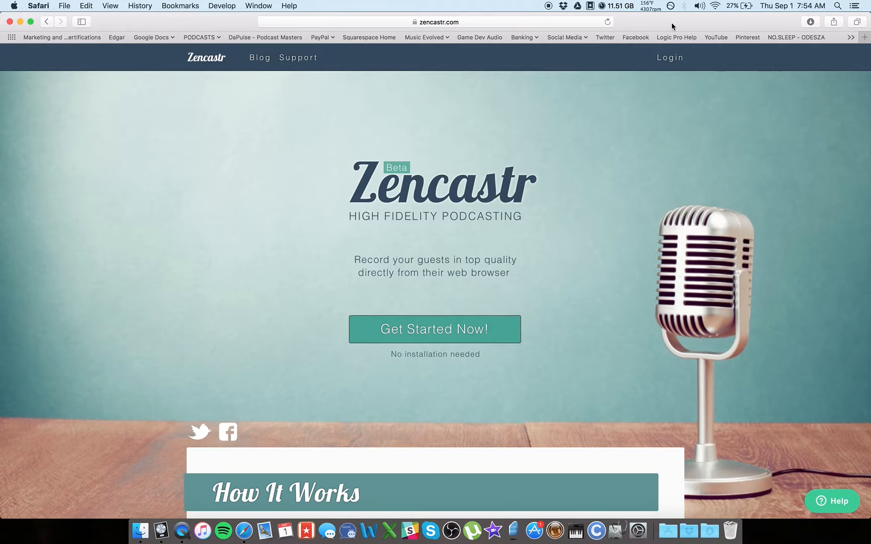
click(853, 5)
scroll(849, 76, up, 2)
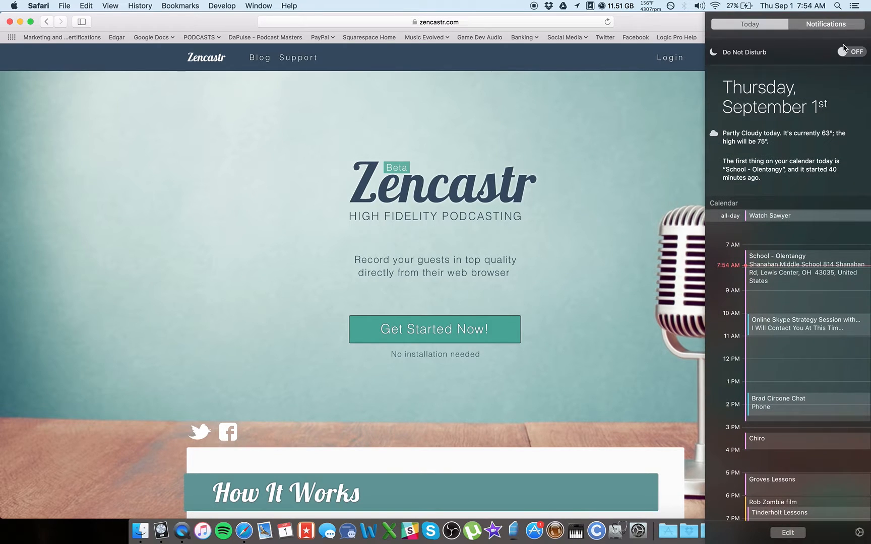
click(852, 51)
click(691, 54)
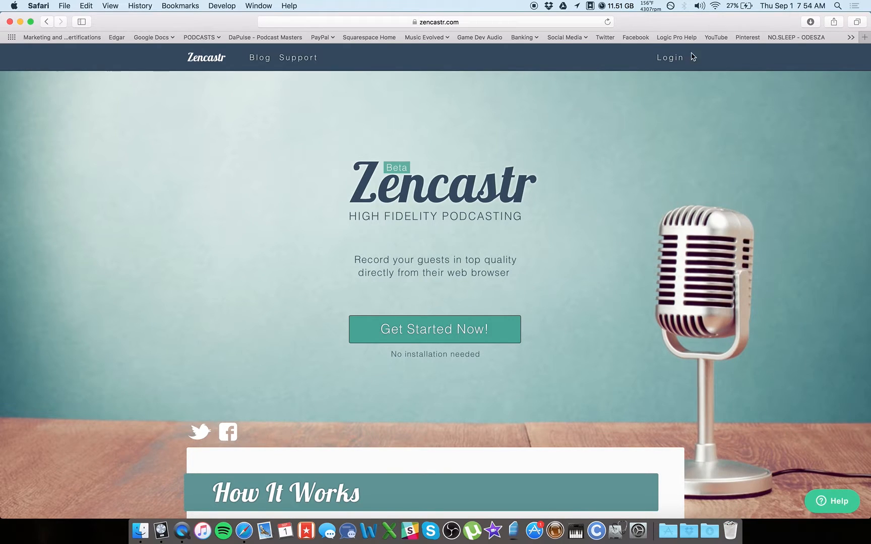
double_click(637, 24)
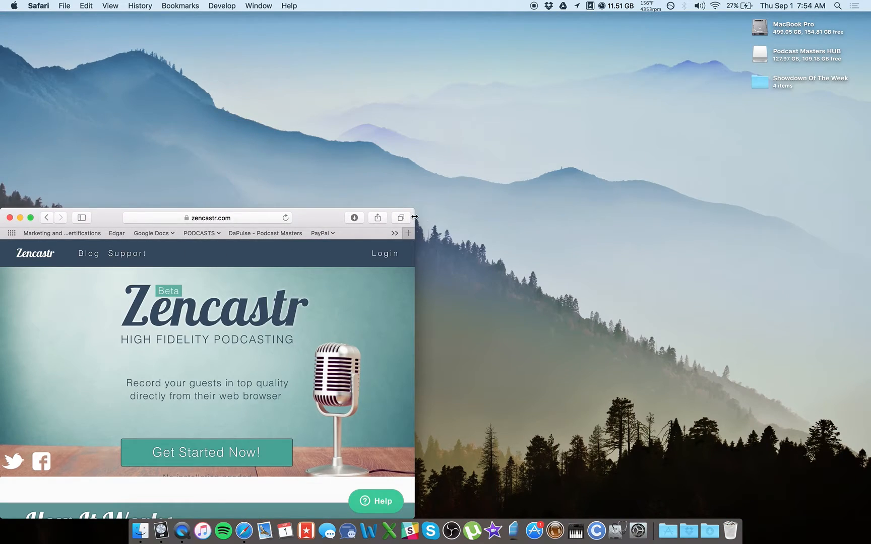
double_click(413, 207)
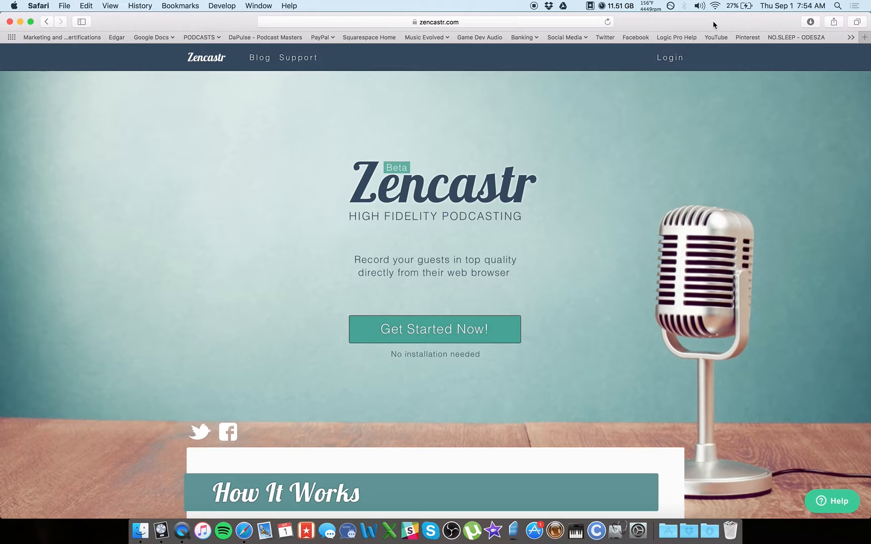
Set the Mac's sound output device to Soundflower (2ch)
alt+click(699, 6)
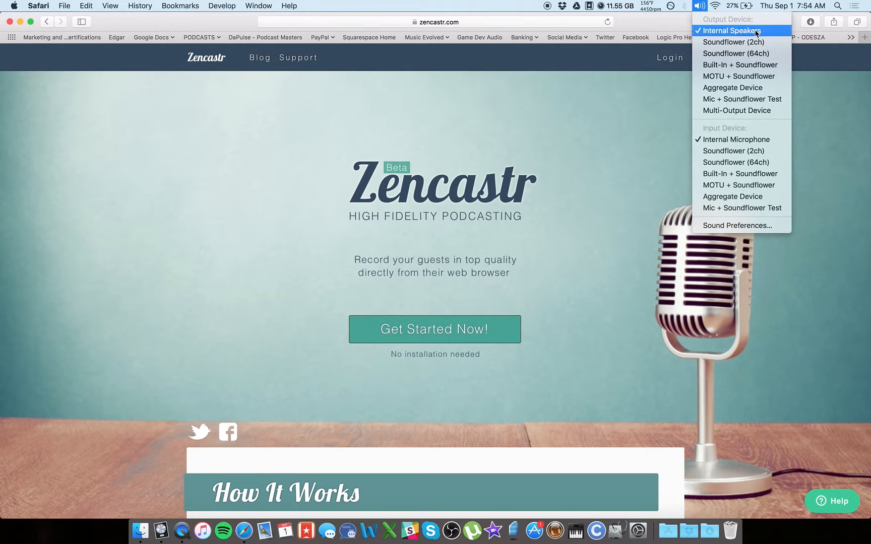
click(753, 43)
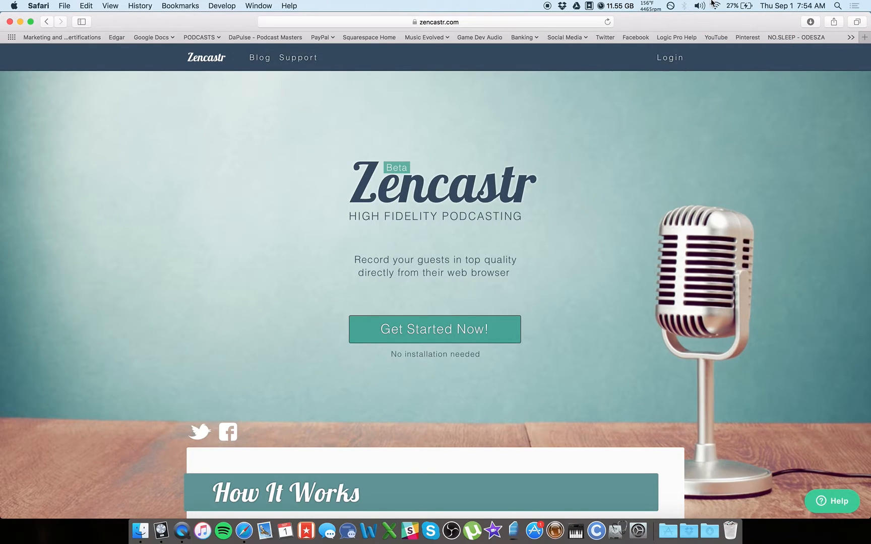
Check the output device list in the Sound settings of System Preferences and quit System Preferences
click(14, 6)
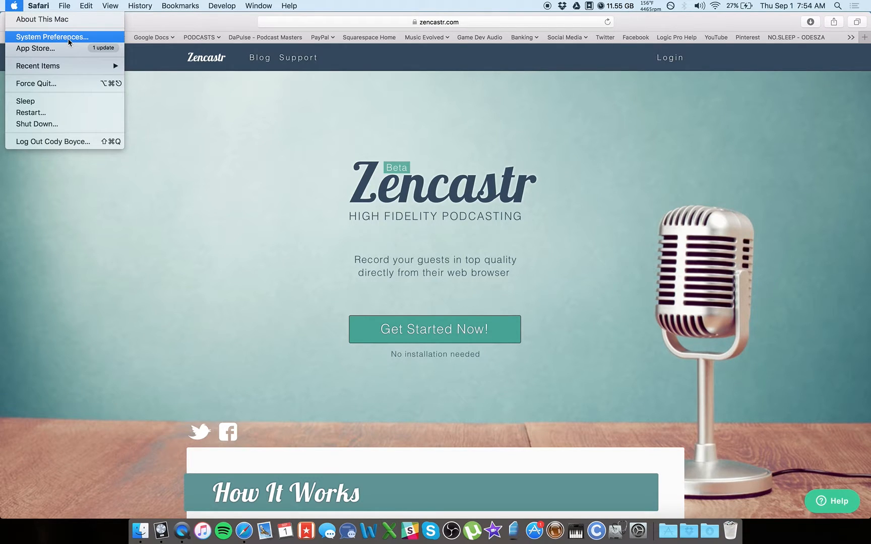
click(69, 40)
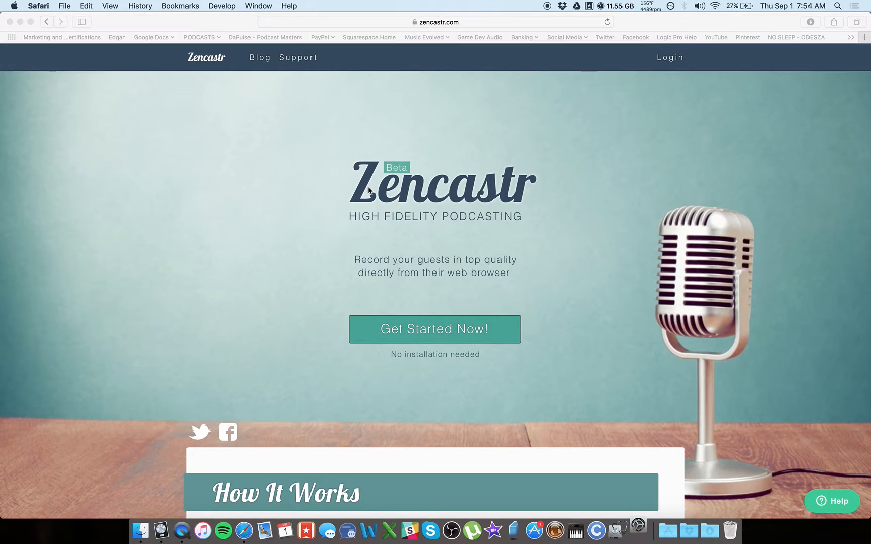
click(710, 226)
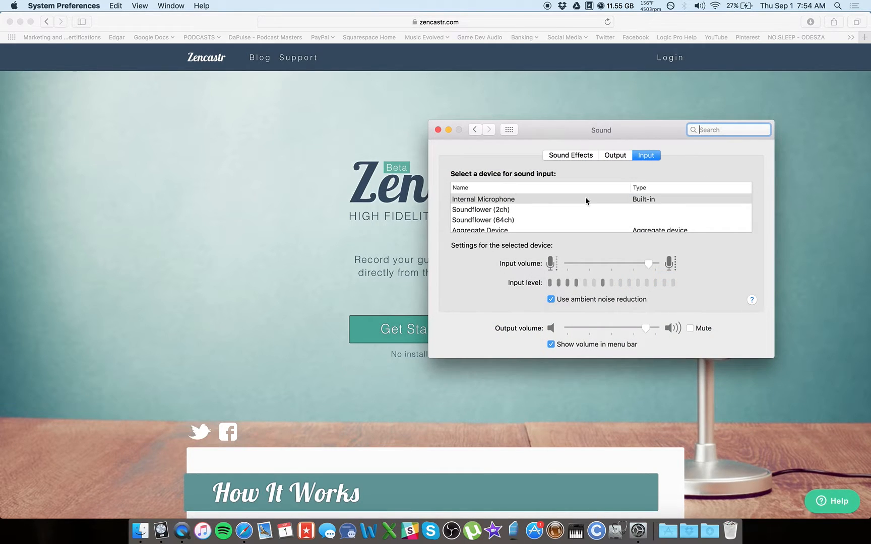
click(617, 156)
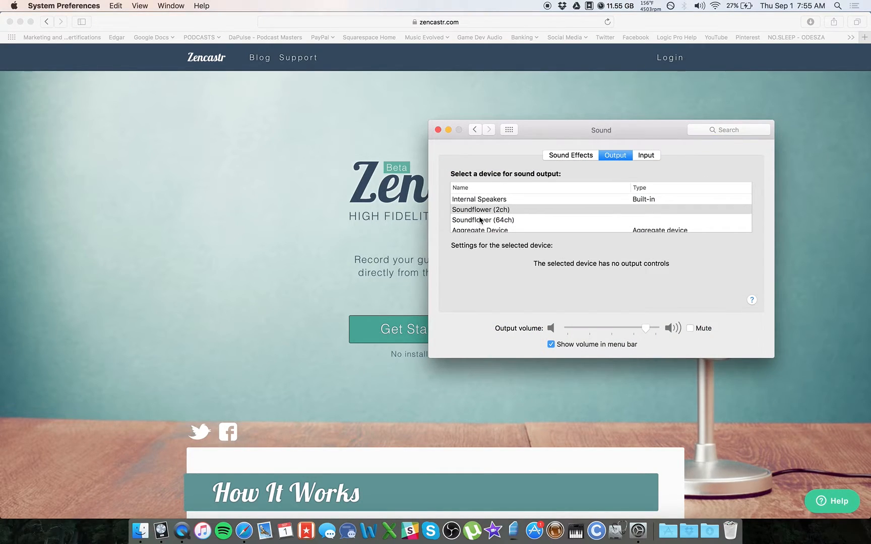
key(super+q)
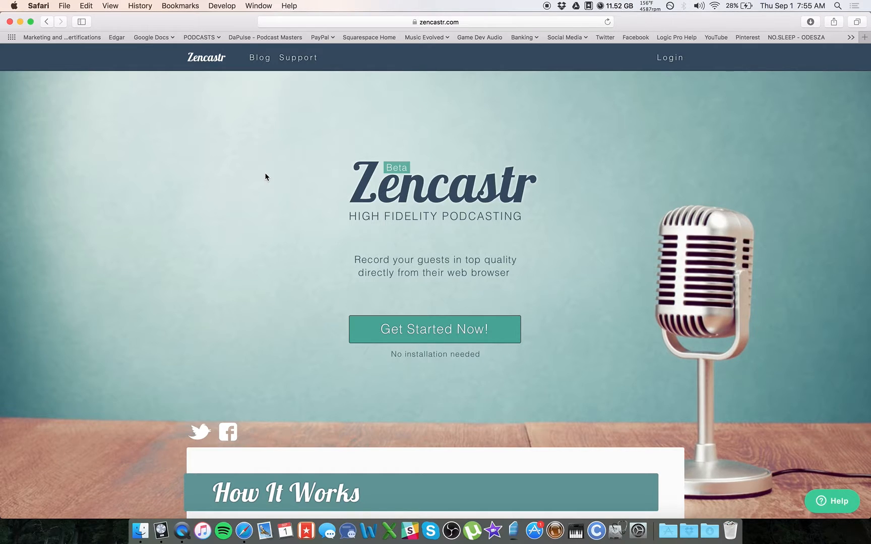
Hide Safari, switch to Logic Pro X and open its audio device preferences
key(super+h)
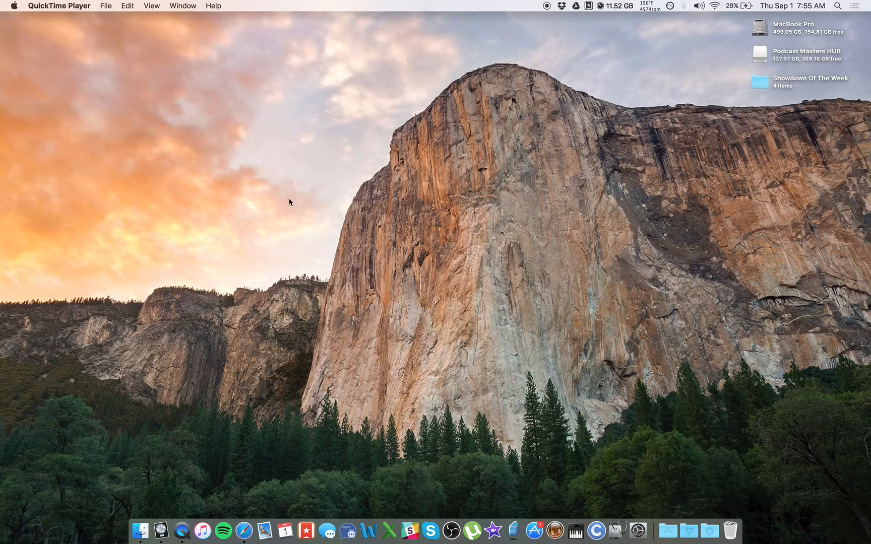
click(161, 526)
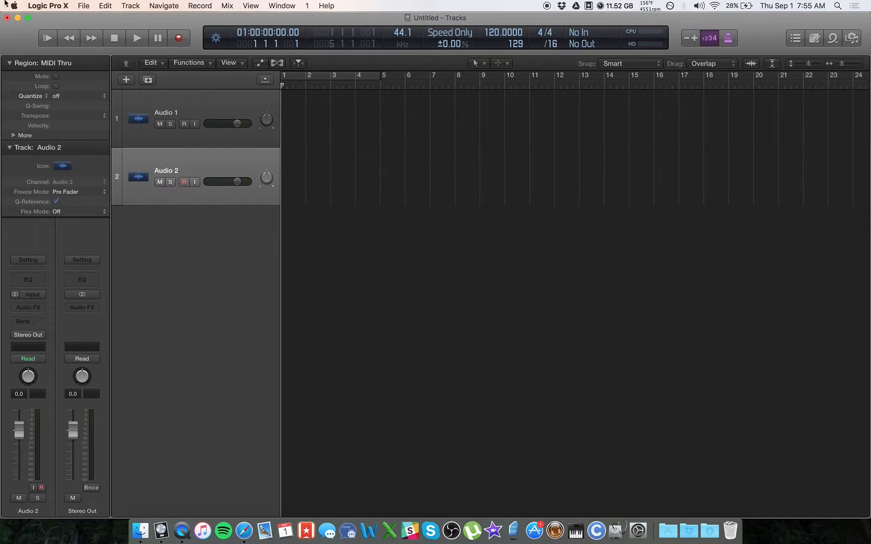
click(54, 6)
mouse_move(86, 38)
click(198, 50)
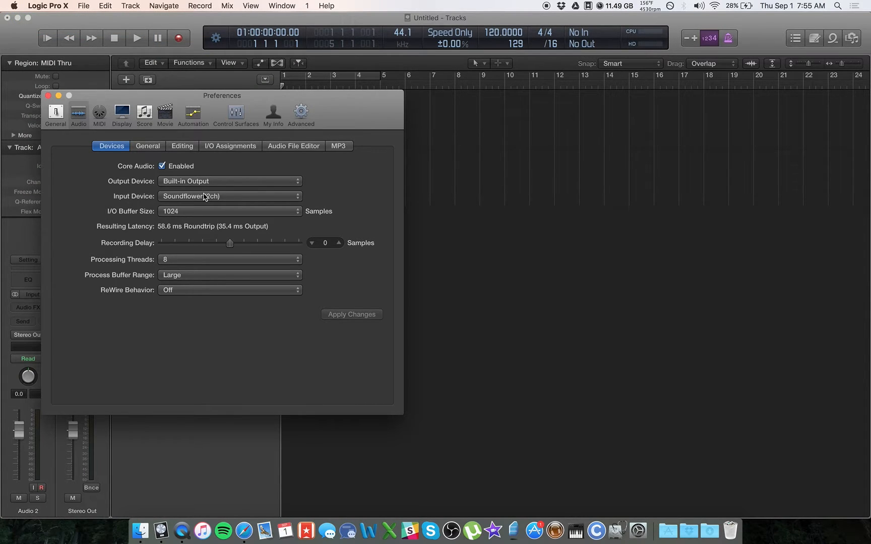
Set both the input device and the output device to Mic + Soundflower Test
click(204, 196)
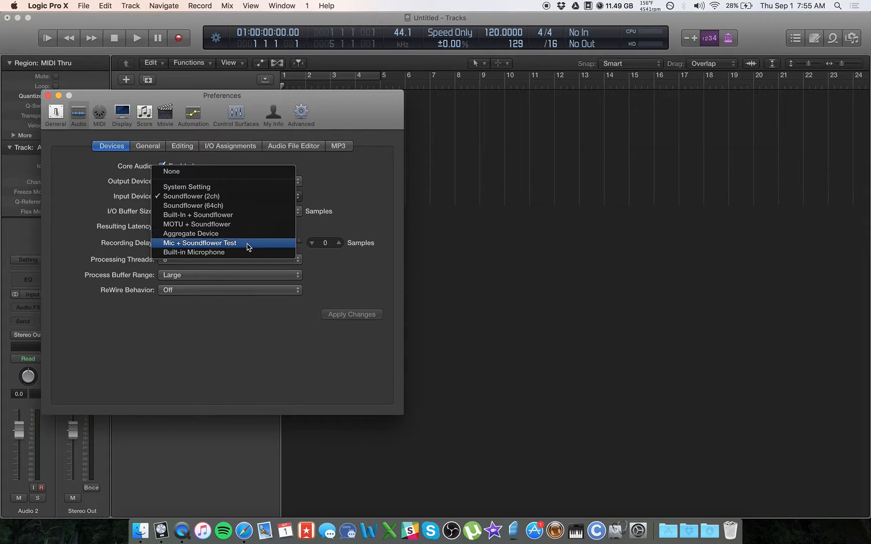
click(214, 244)
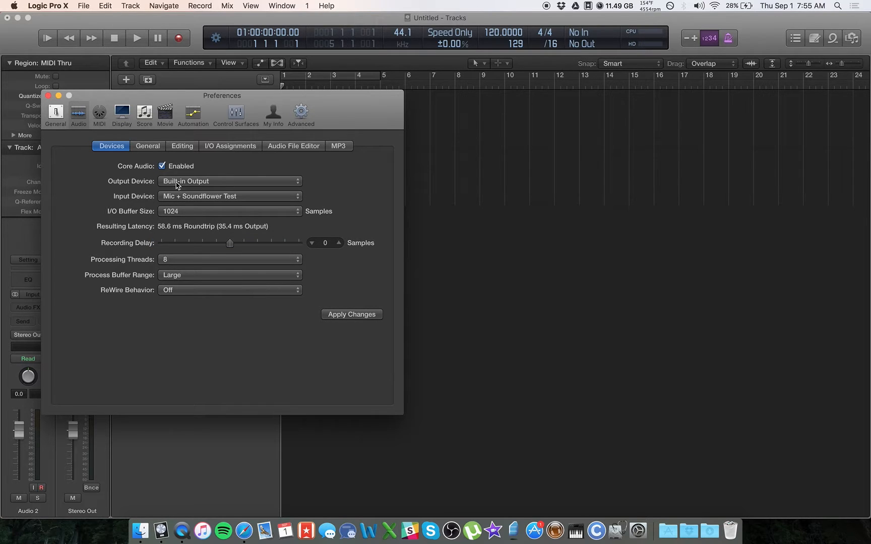
click(202, 184)
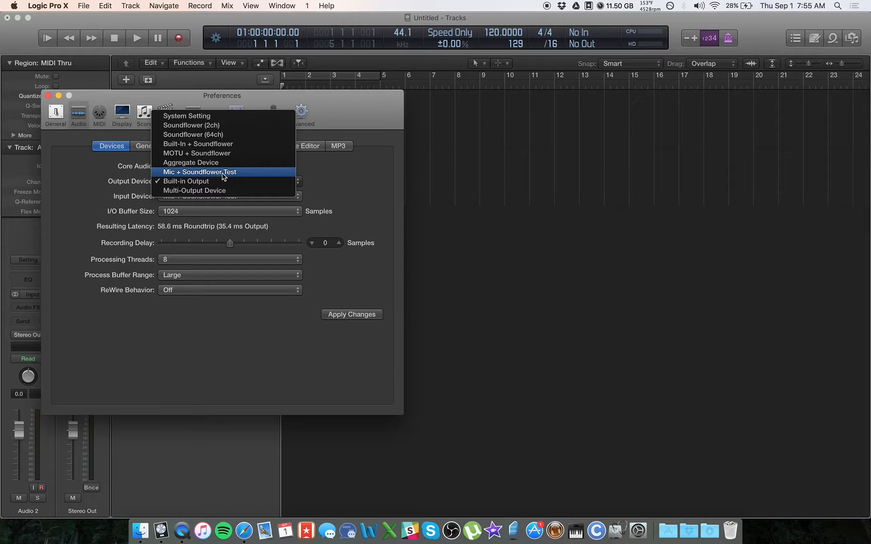
click(222, 173)
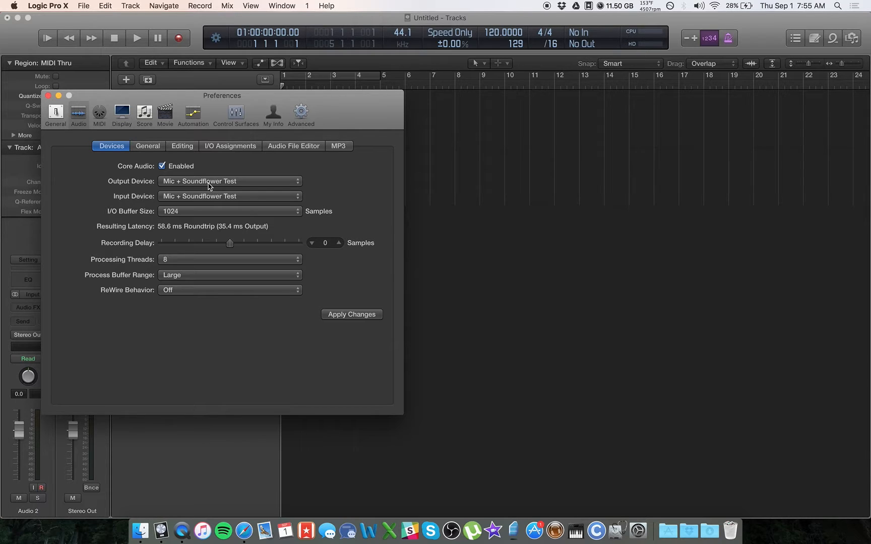
Set the audio output device to Built-in Output, apply the changes and close the preferences
click(208, 186)
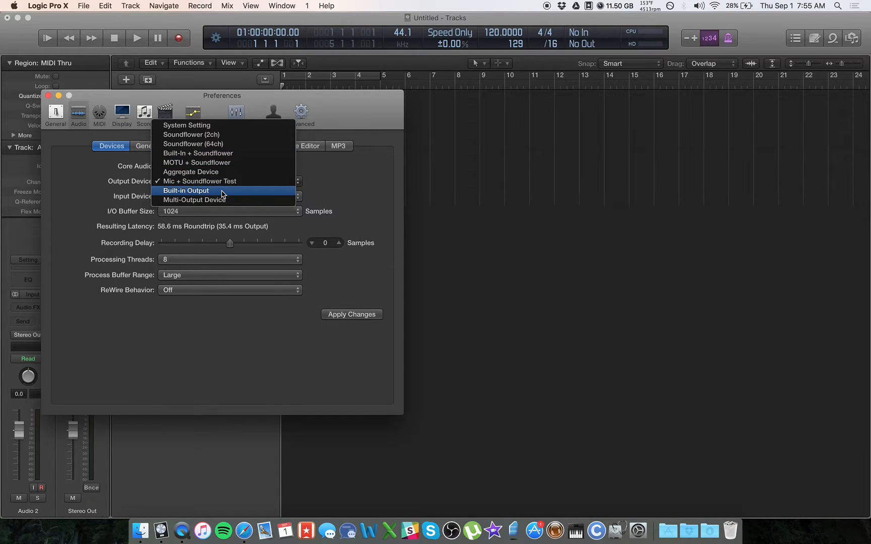
click(222, 194)
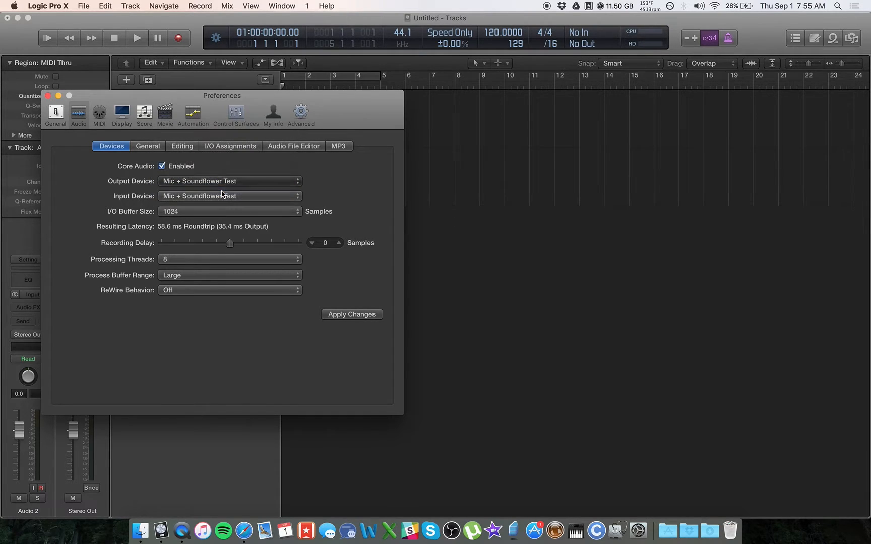
click(327, 313)
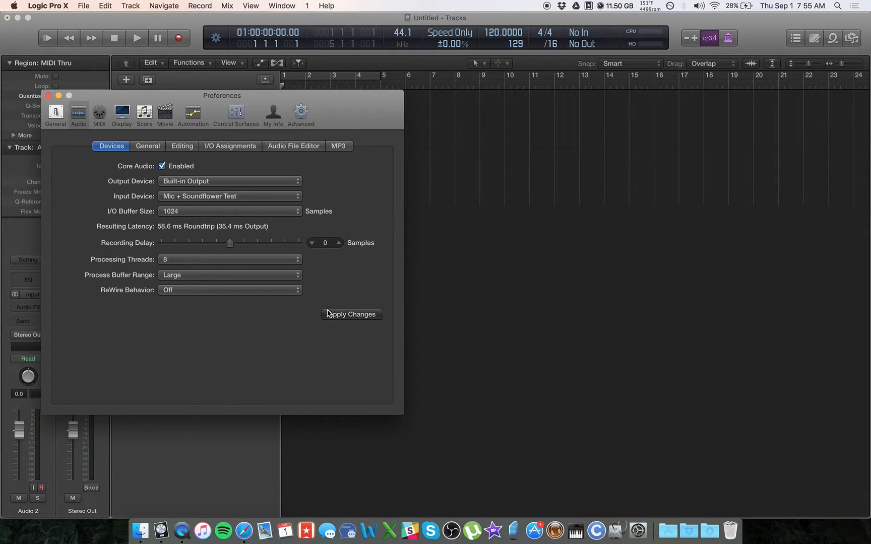
click(48, 97)
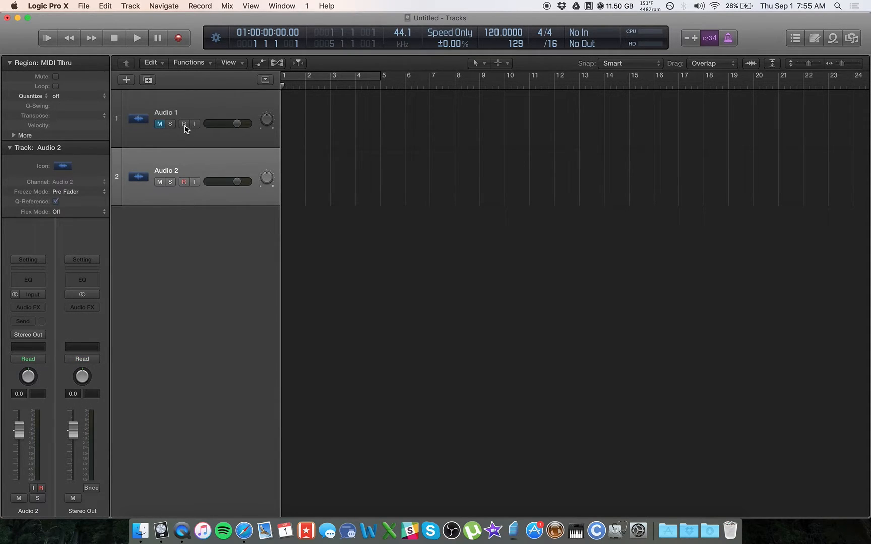
Rename the Audio 1 track as Mic and assign Input 1-2 as its input source
click(184, 126)
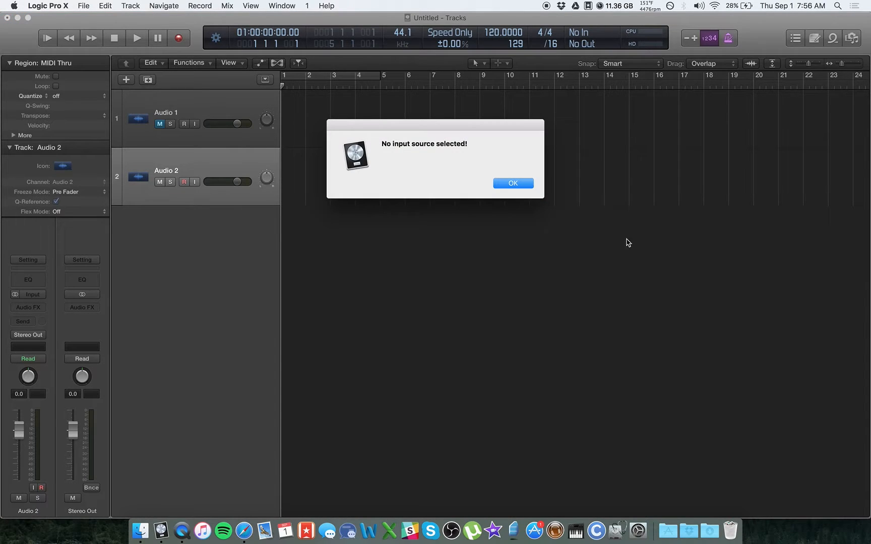
click(528, 187)
click(202, 114)
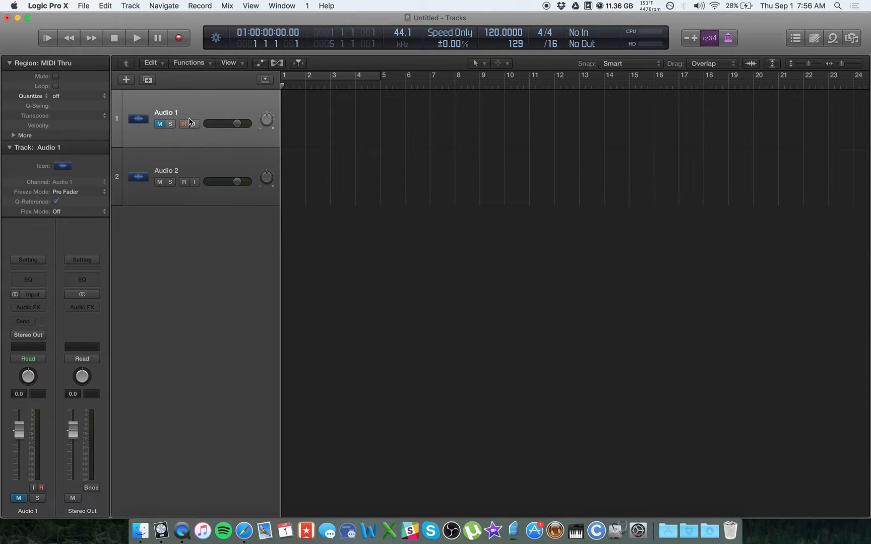
double_click(196, 112)
text(Mic)
key(Return)
click(33, 294)
mouse_move(40, 305)
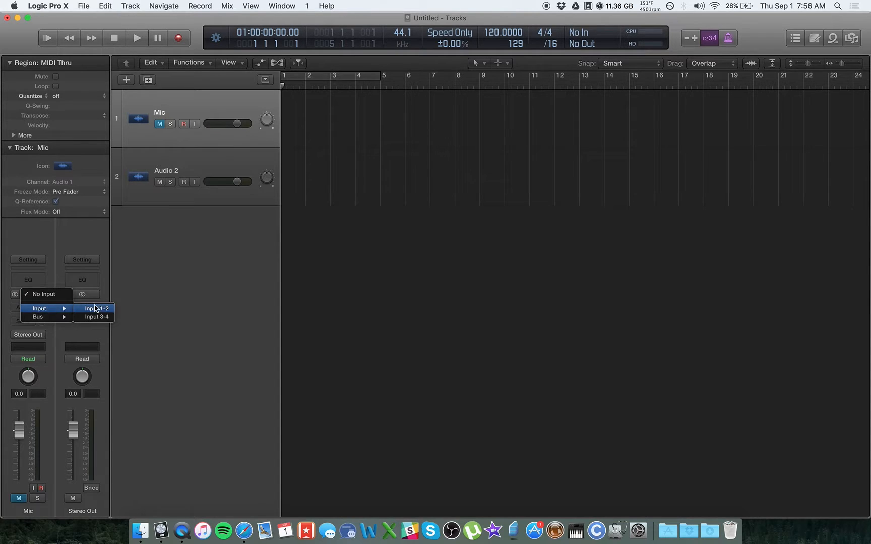
click(99, 308)
Rename the Audio 2 track as Zencastr and assign Input 3-4 as its input source
click(213, 159)
double_click(213, 163)
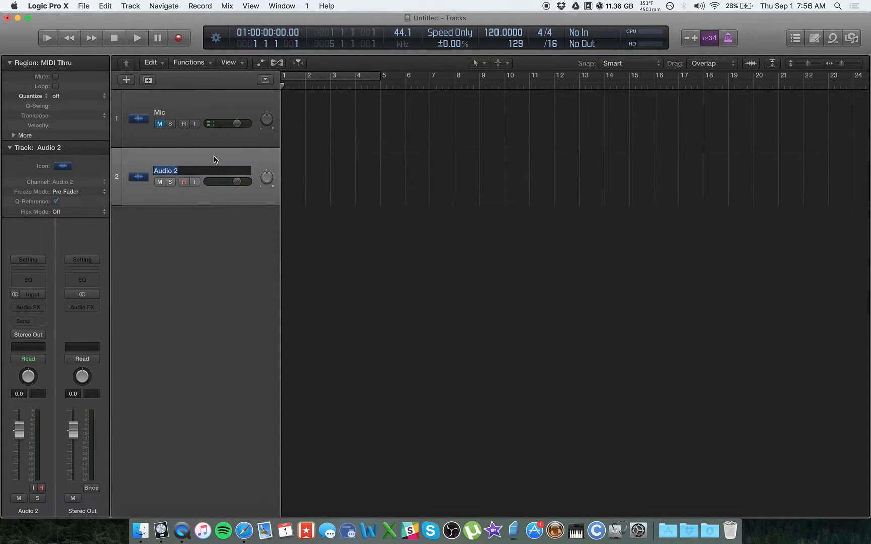
text(ZEncastr)
key(Return)
click(33, 294)
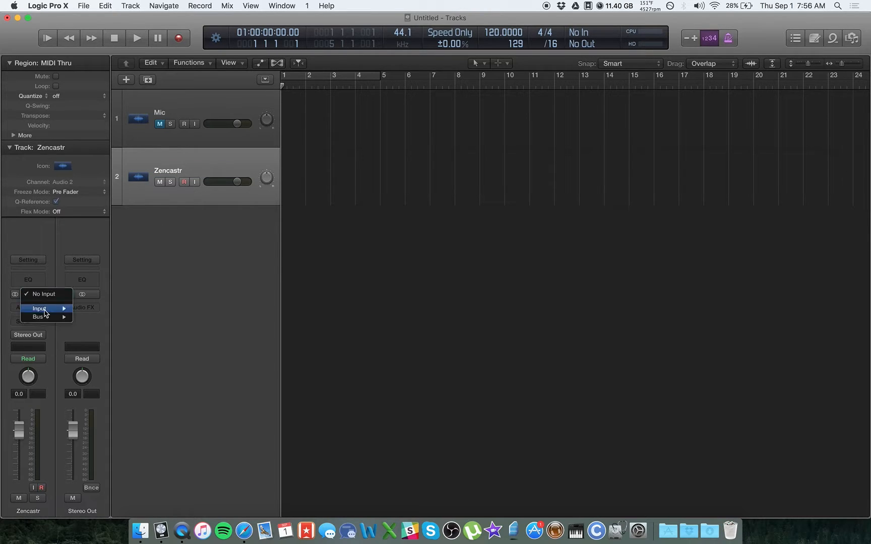
mouse_move(53, 313)
click(104, 316)
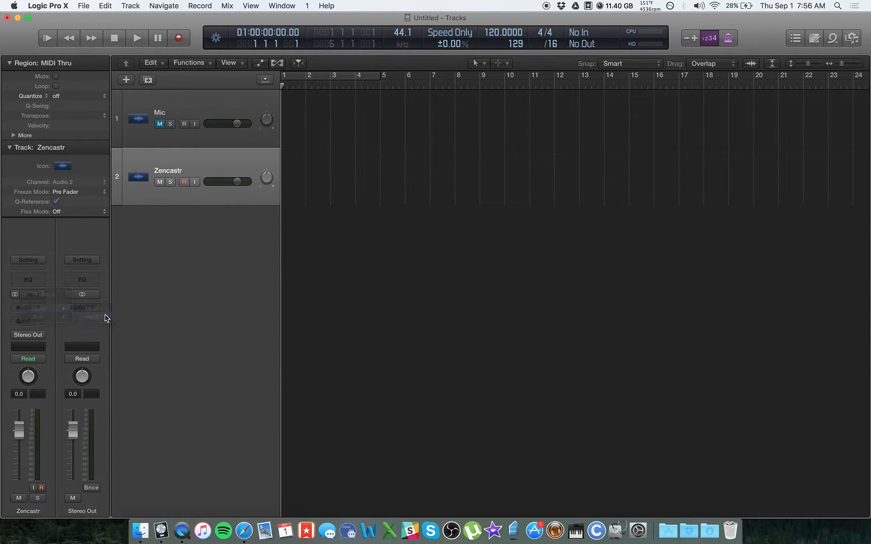